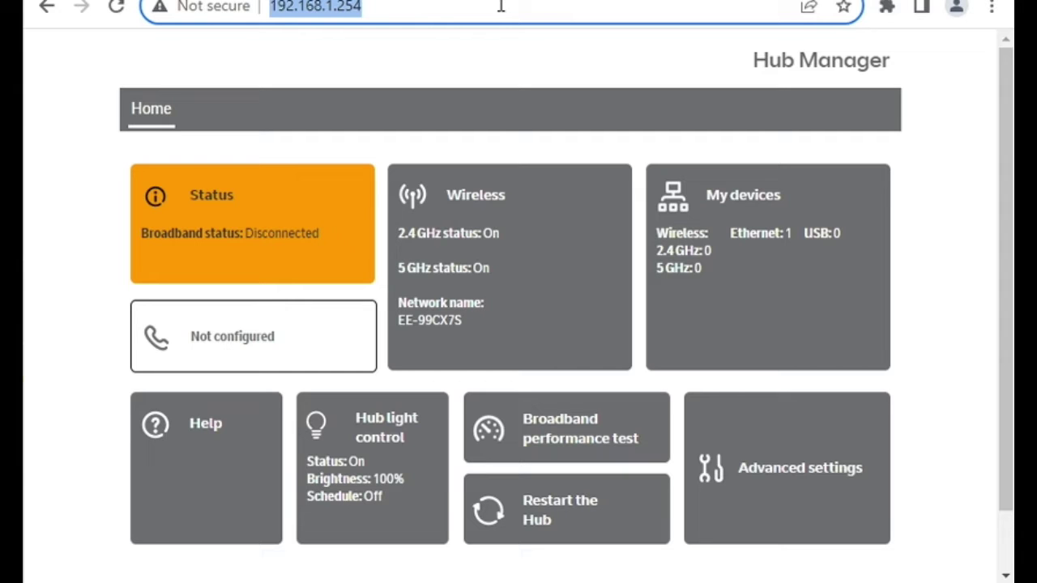
Open the IPv4 configuration in the advanced My network settings, entering the admin password to get access
click(821, 505)
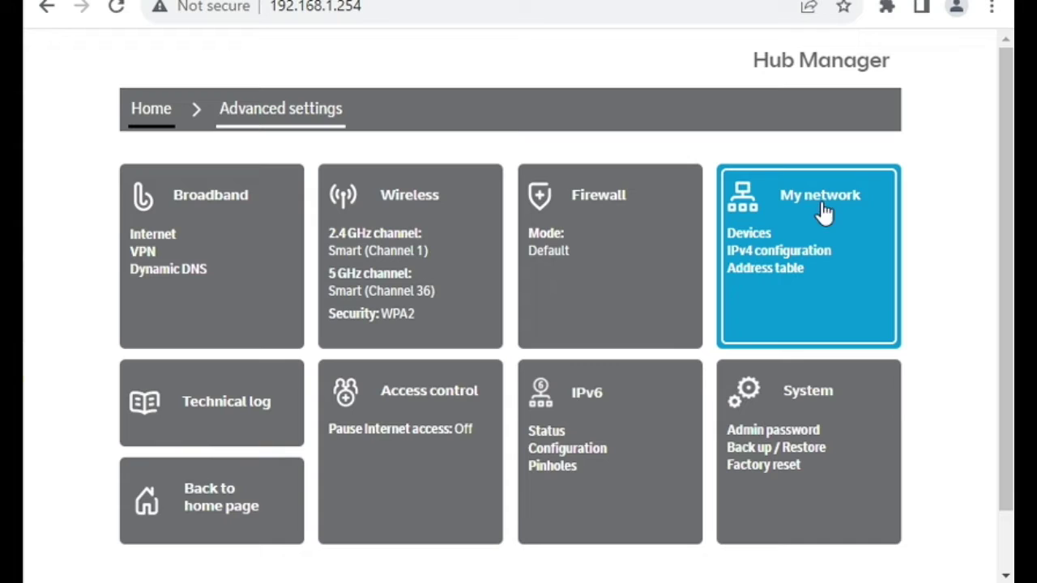
click(764, 232)
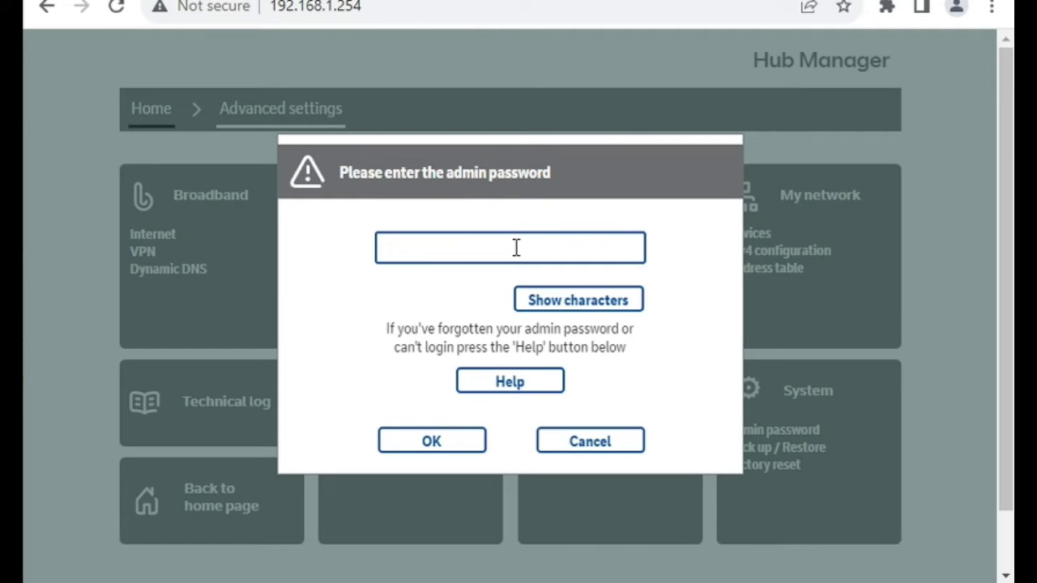
text(aaaaaaaa)
click(425, 452)
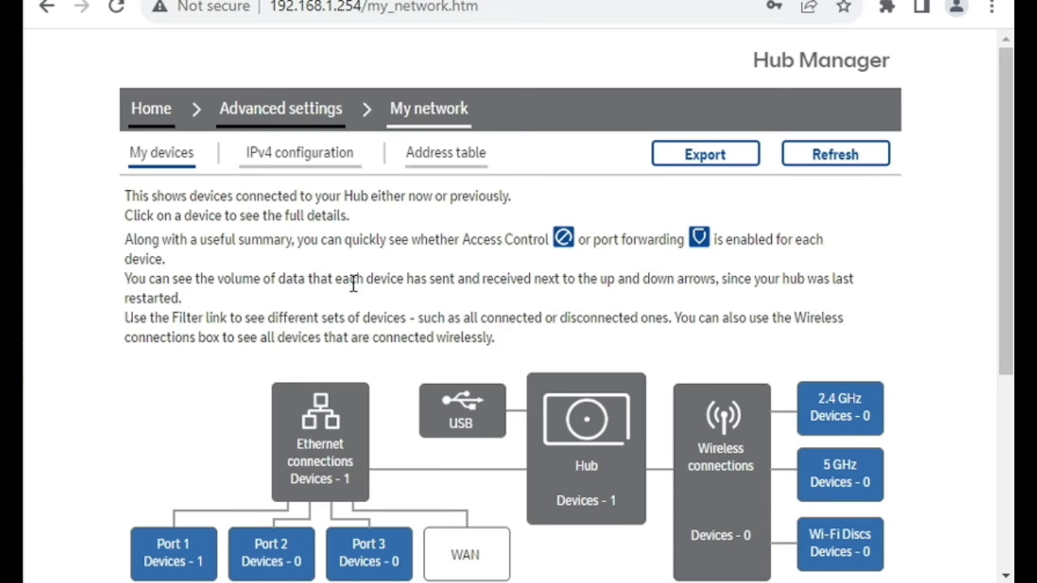
click(293, 166)
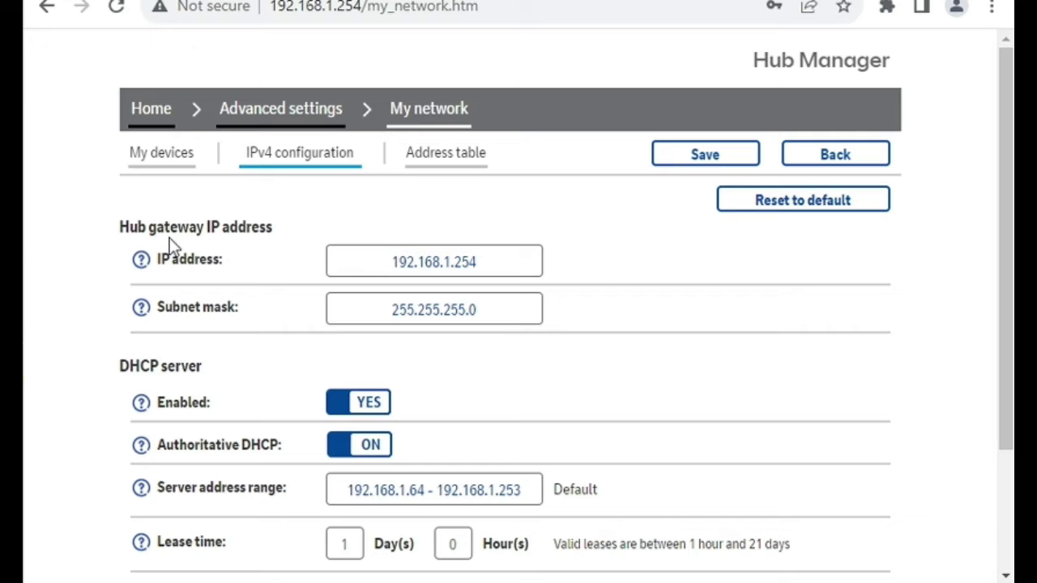
Set the hub gateway IP address to 192.168.0.1
click(453, 270)
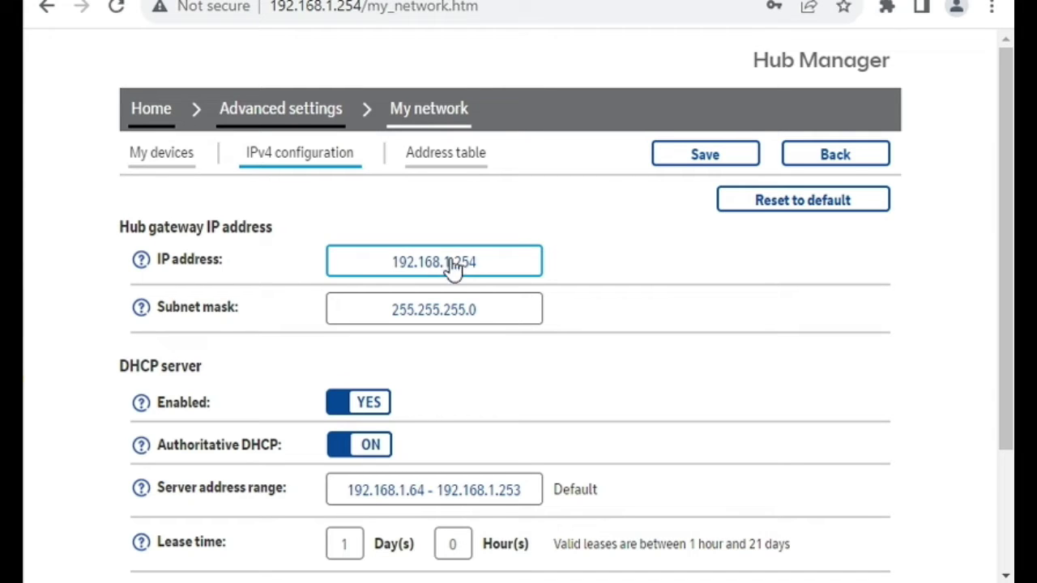
click(470, 268)
click(629, 326)
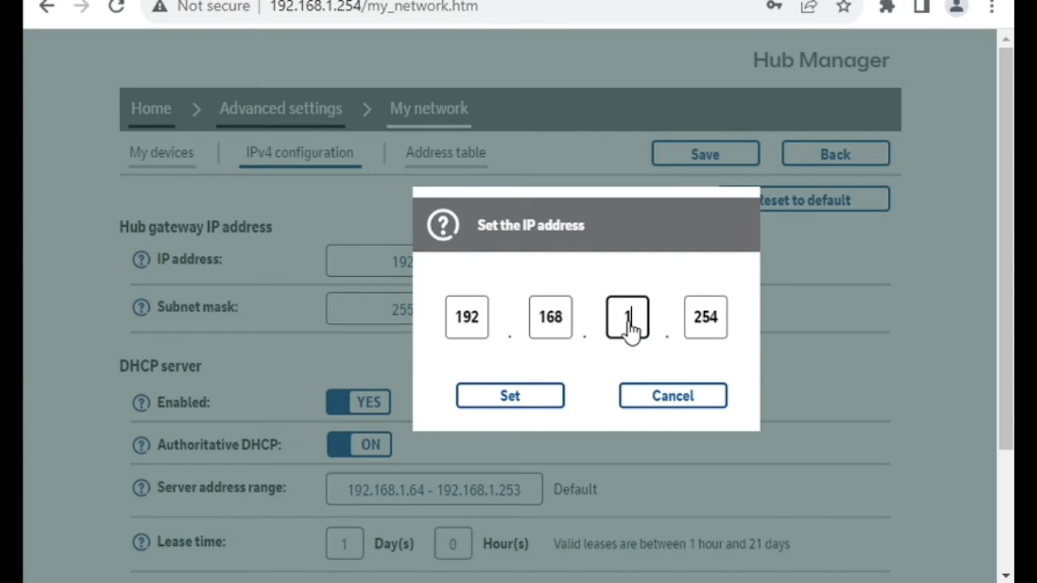
key(BackSpace)
text(0)
key(Tab)
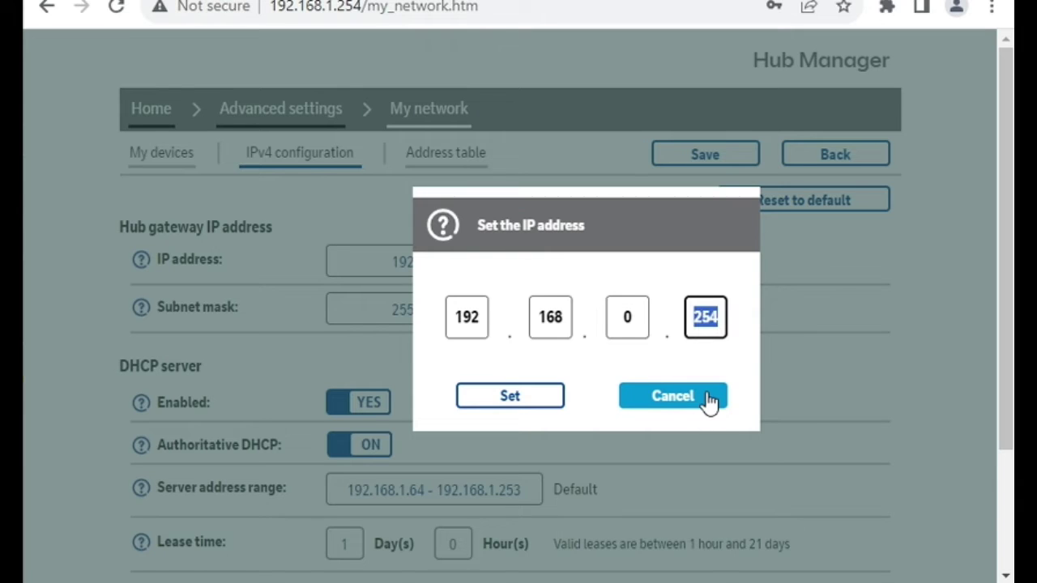
text(1)
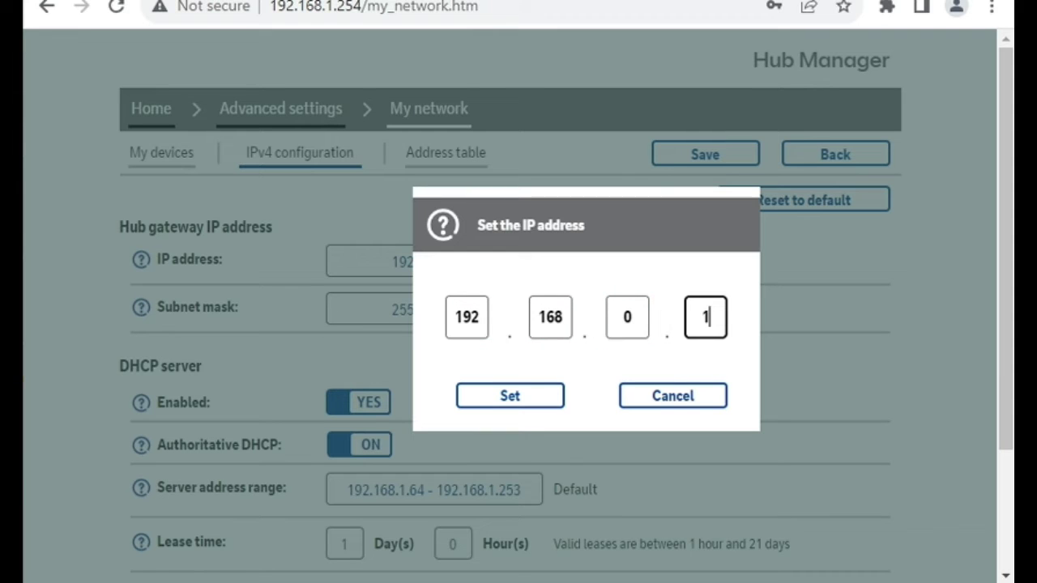
key(alt+Tab)
key(alt+Tab)
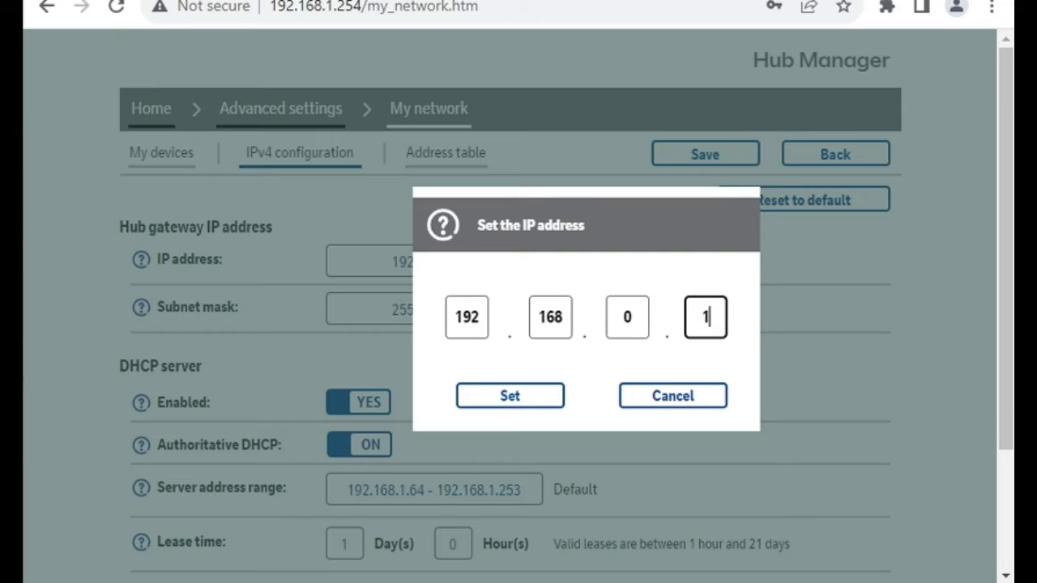
click(486, 396)
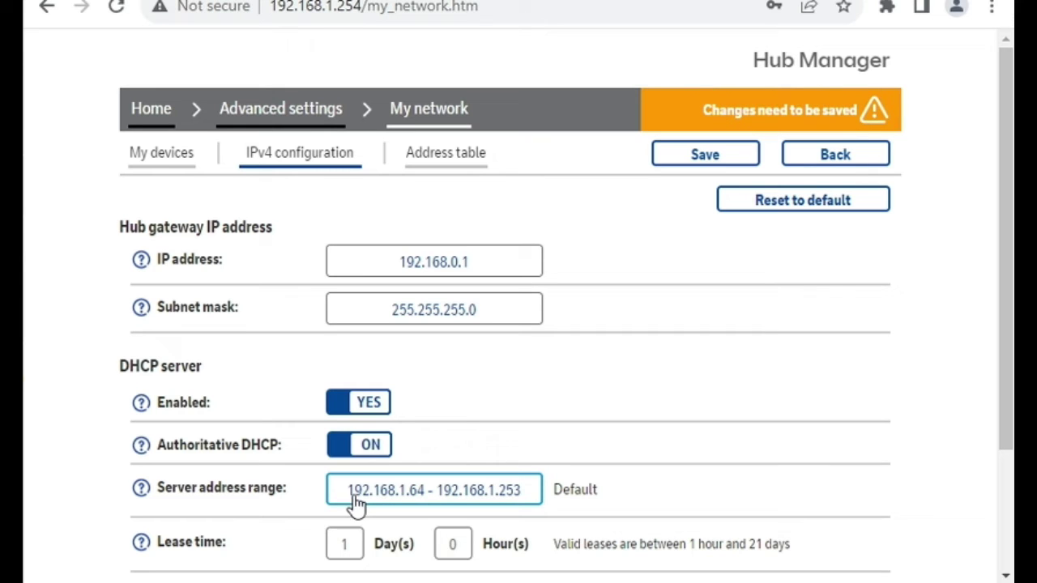
Switch the DHCP server address range to Custom
scroll(562, 382, down, 3)
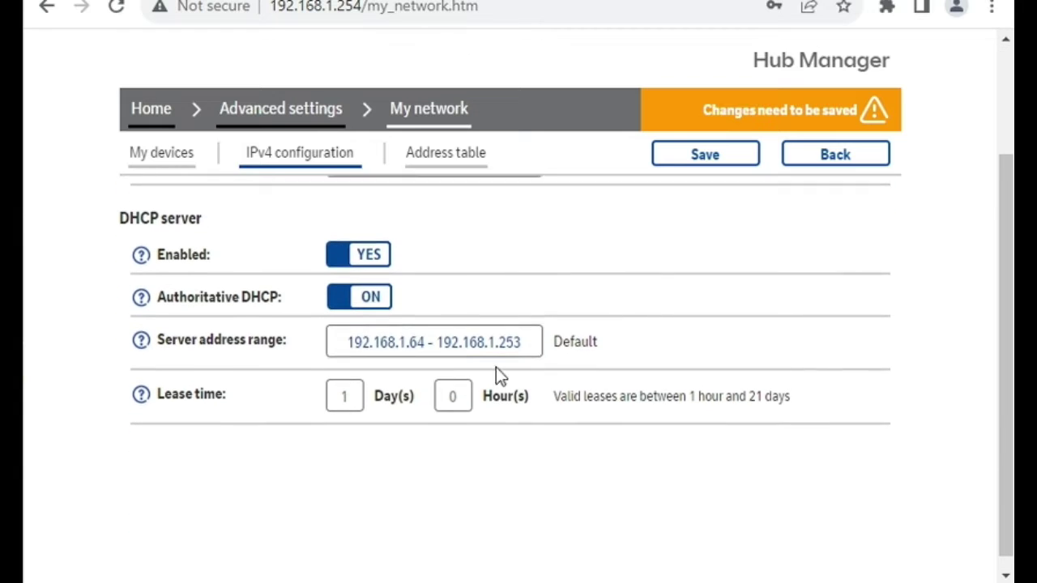
click(409, 355)
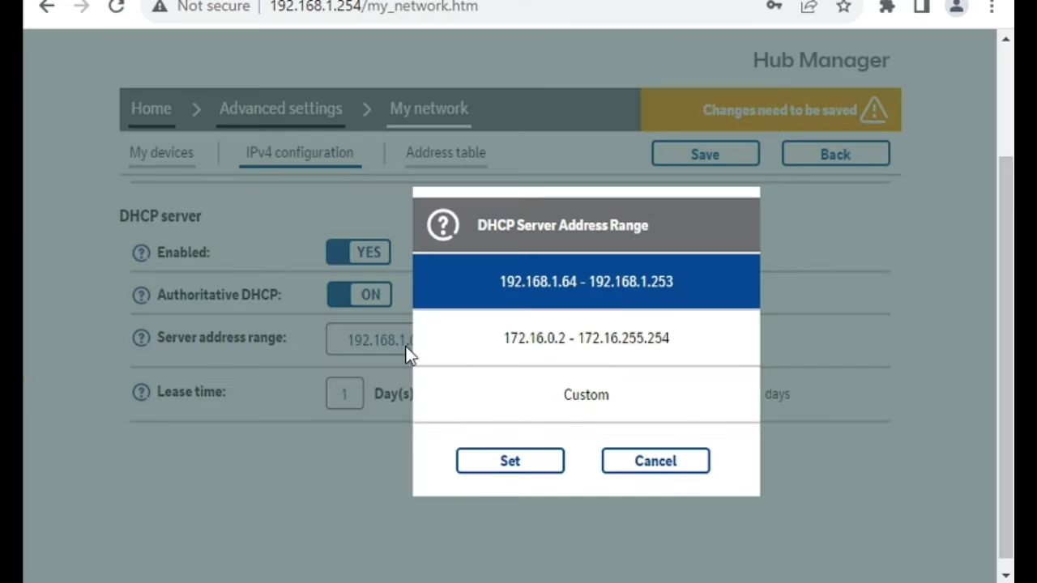
click(570, 413)
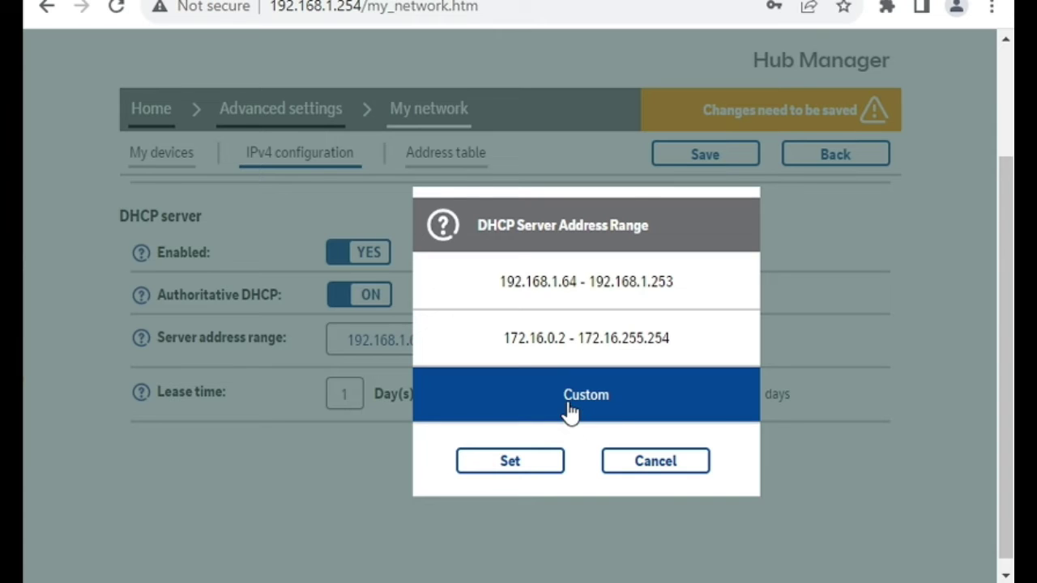
click(522, 465)
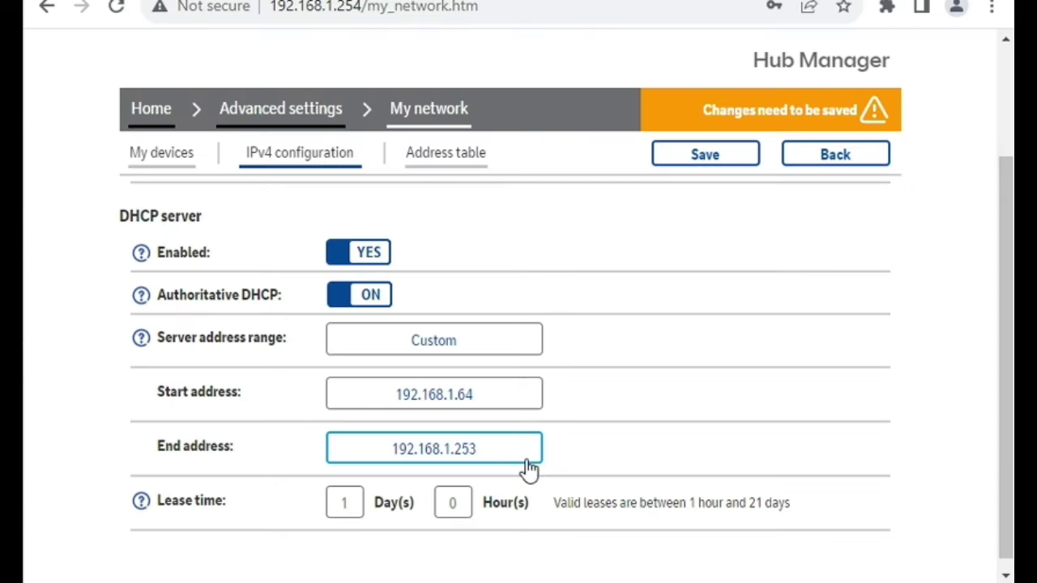
Set the start address of the custom DHCP range to 192.168.0.64
click(451, 405)
click(636, 322)
key(BackSpace)
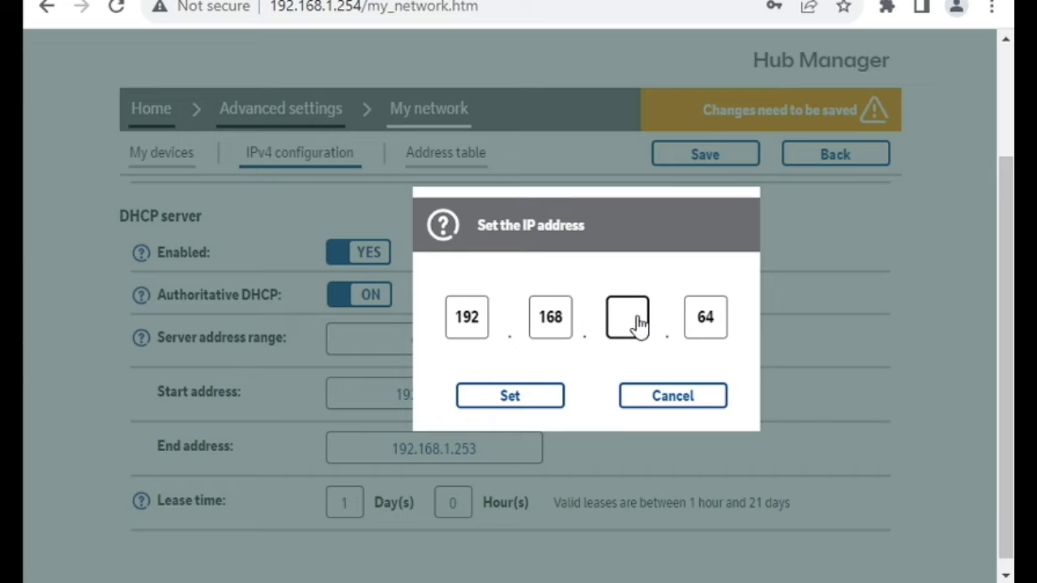
text(0)
click(537, 400)
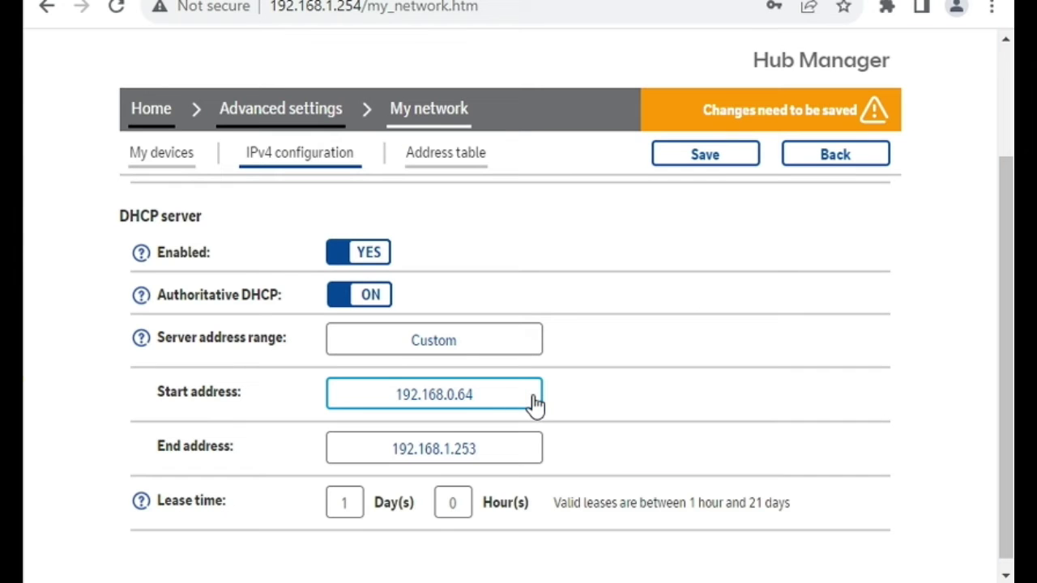
Set the end address of the custom DHCP range to 192.168.0.253
click(468, 447)
click(632, 324)
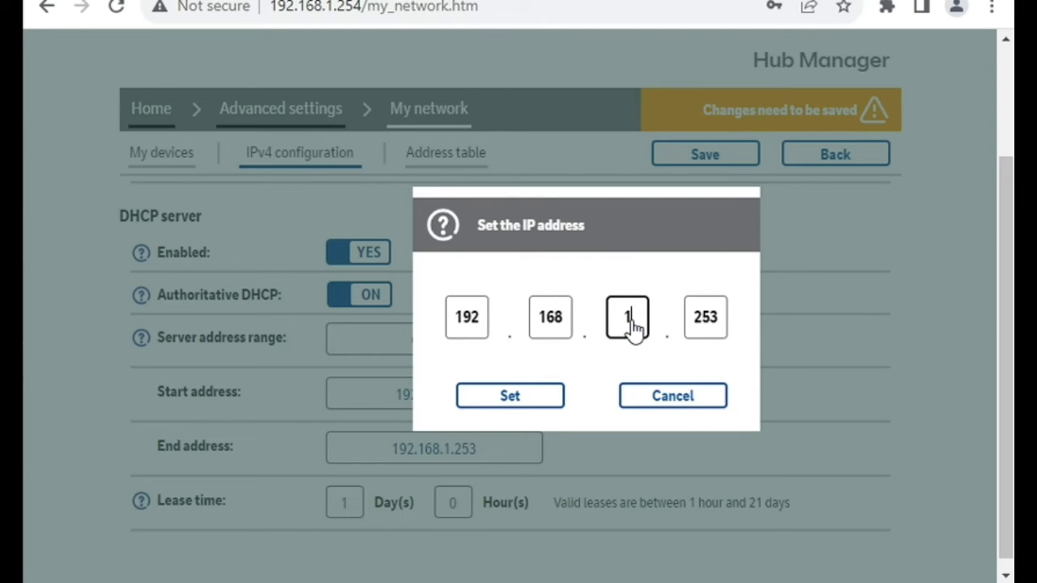
key(BackSpace)
text(0)
click(504, 409)
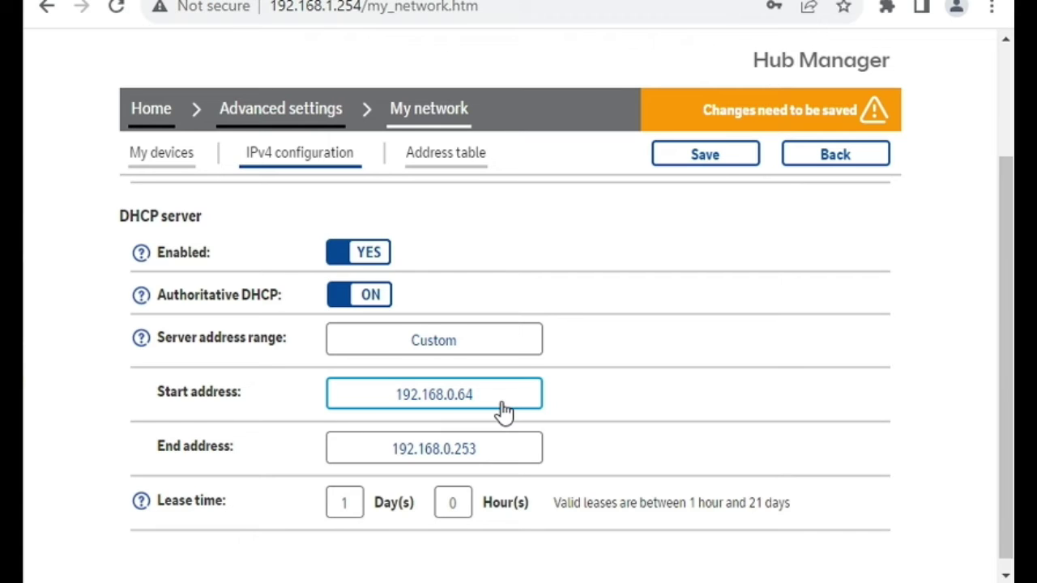
Set the DHCP lease time to 0 days and 4 hours
click(344, 502)
double_click(342, 502)
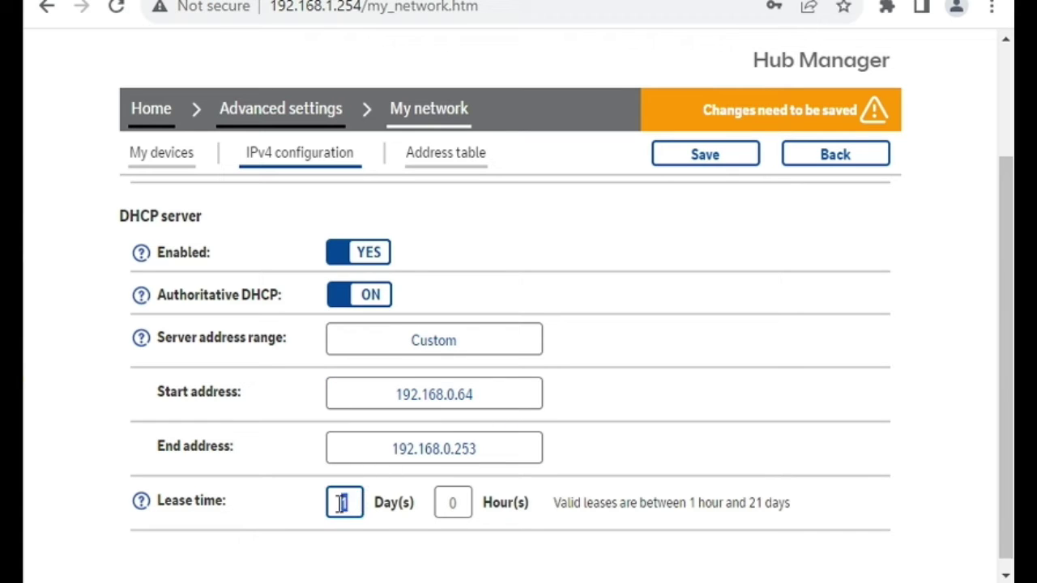
text(0)
double_click(467, 503)
text(4)
click(732, 409)
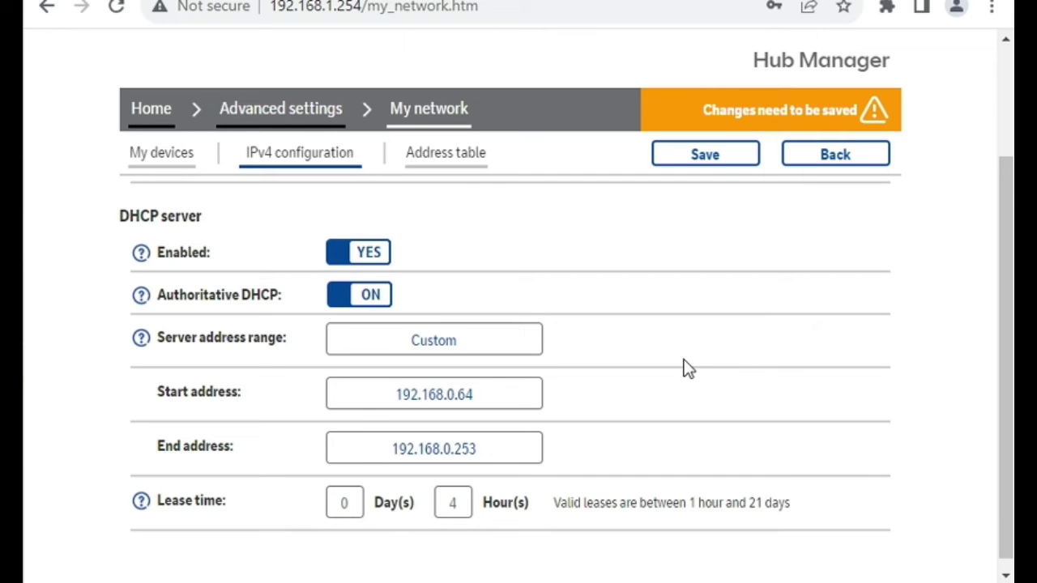
Save the IPv4 configuration changes and accept both confirmation requests
click(702, 160)
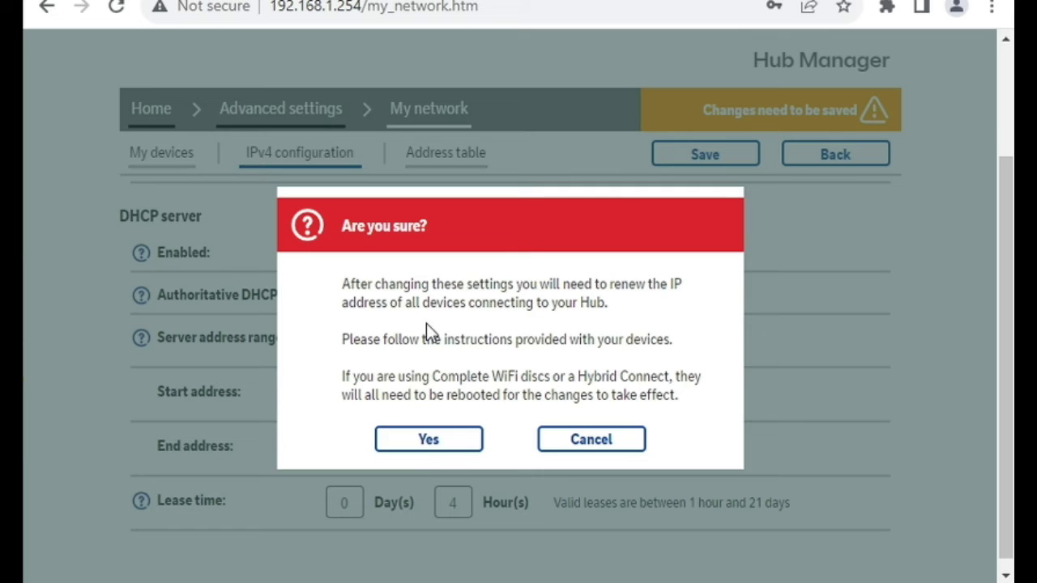
click(417, 445)
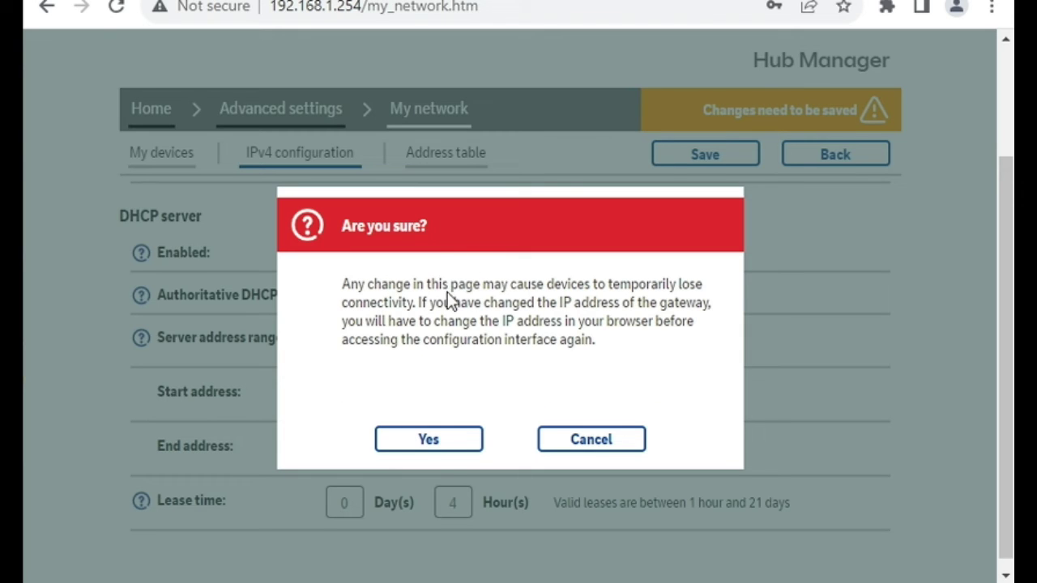
click(433, 451)
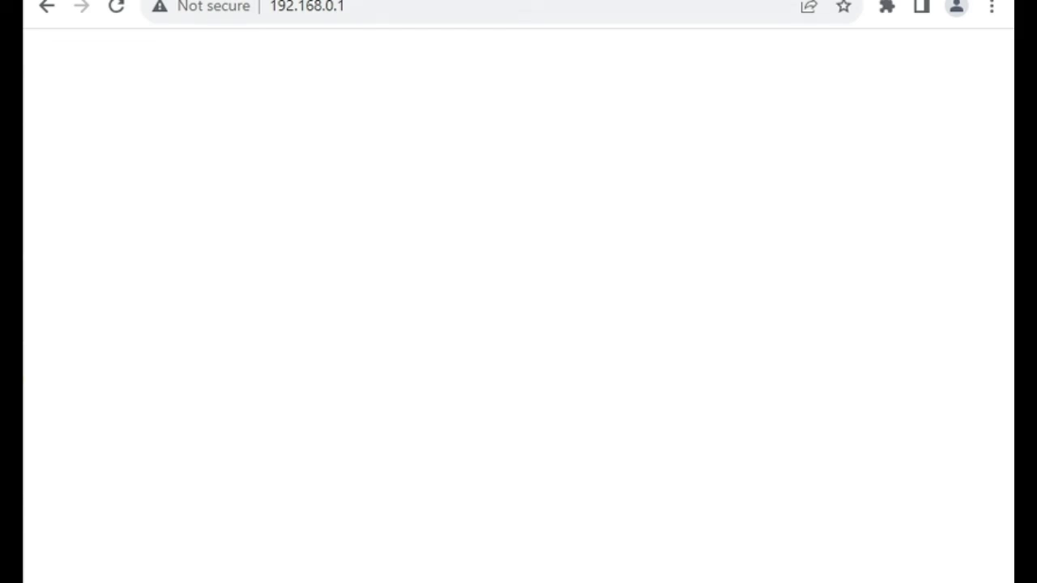
click(354, 6)
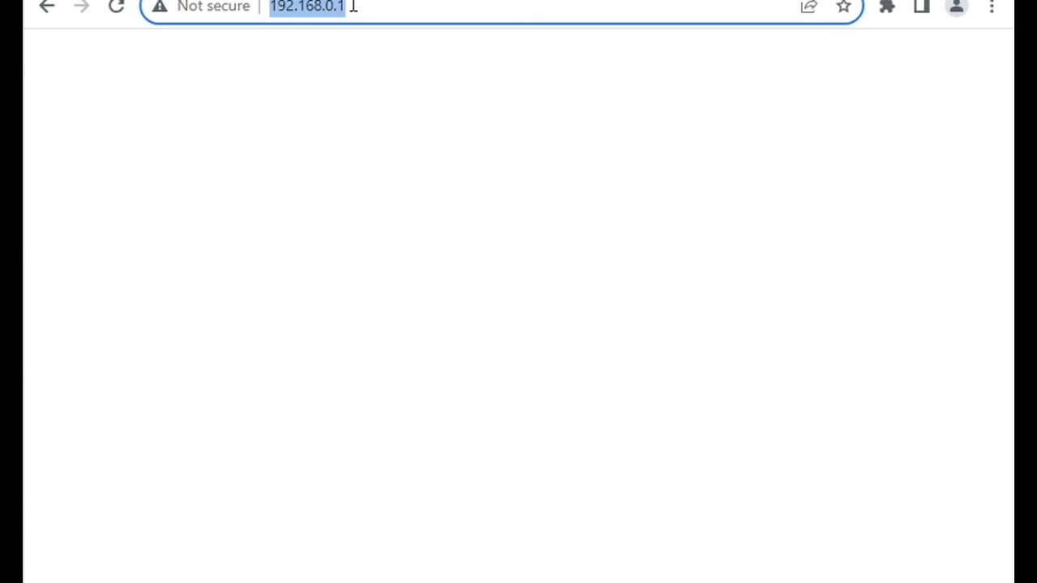
key(Home)
text(http://)
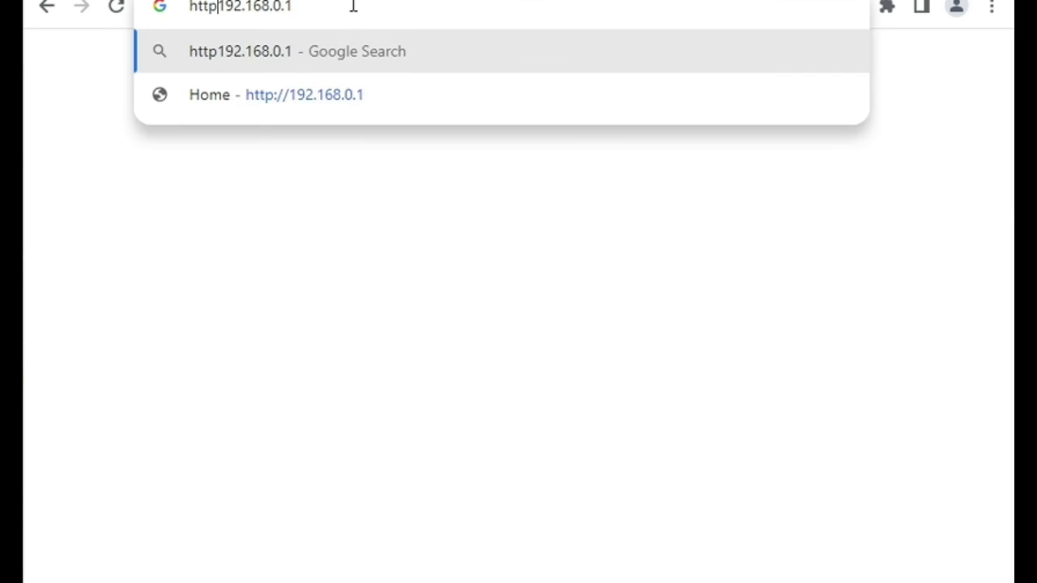
key(Return)
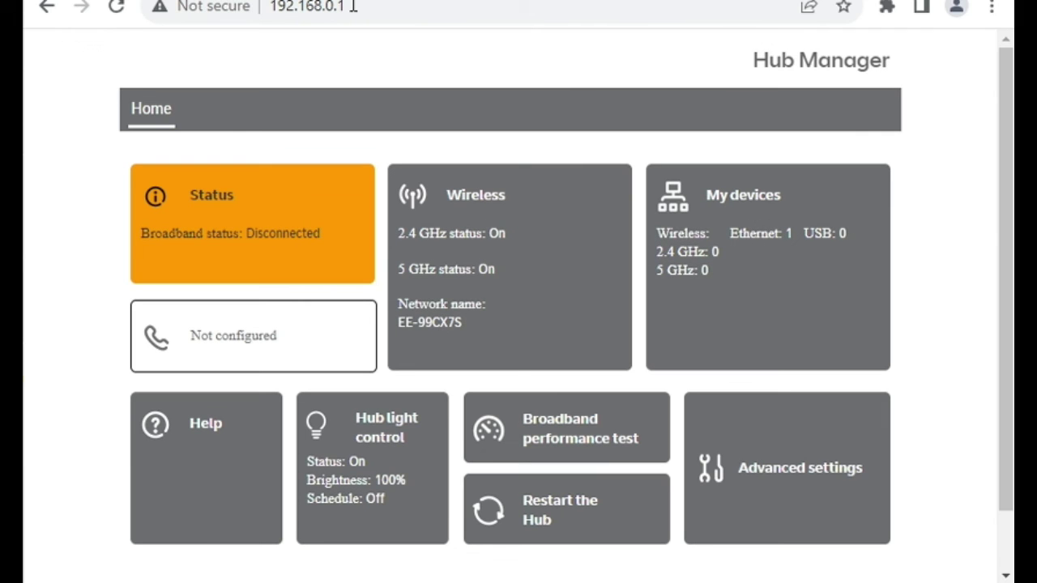